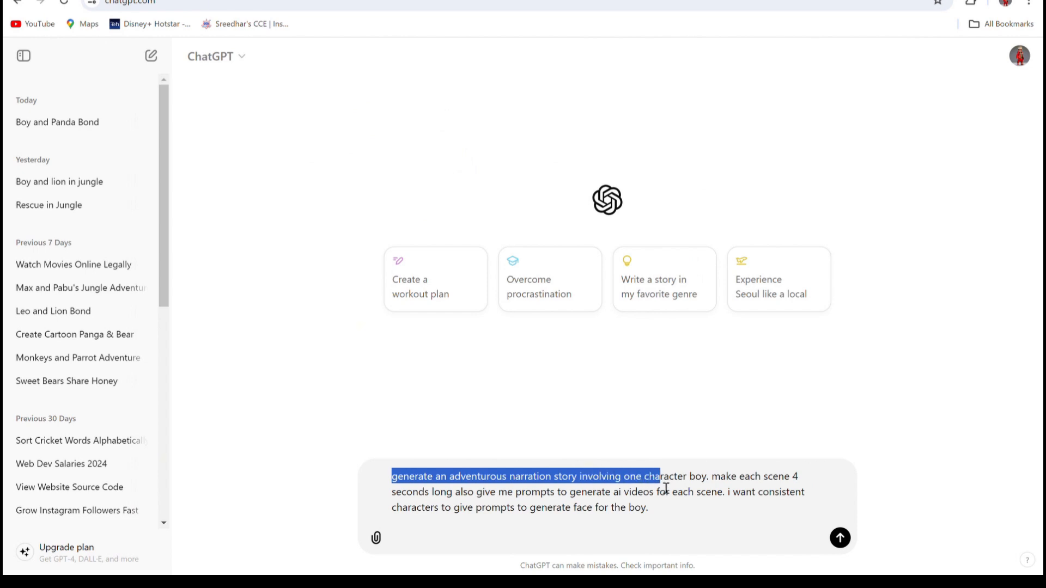
- Submit the prompt asking for an adventurous narration story about a boy with 4-second scenes, video prompts and consistent-character face prompts
drag(666, 489, 409, 494)
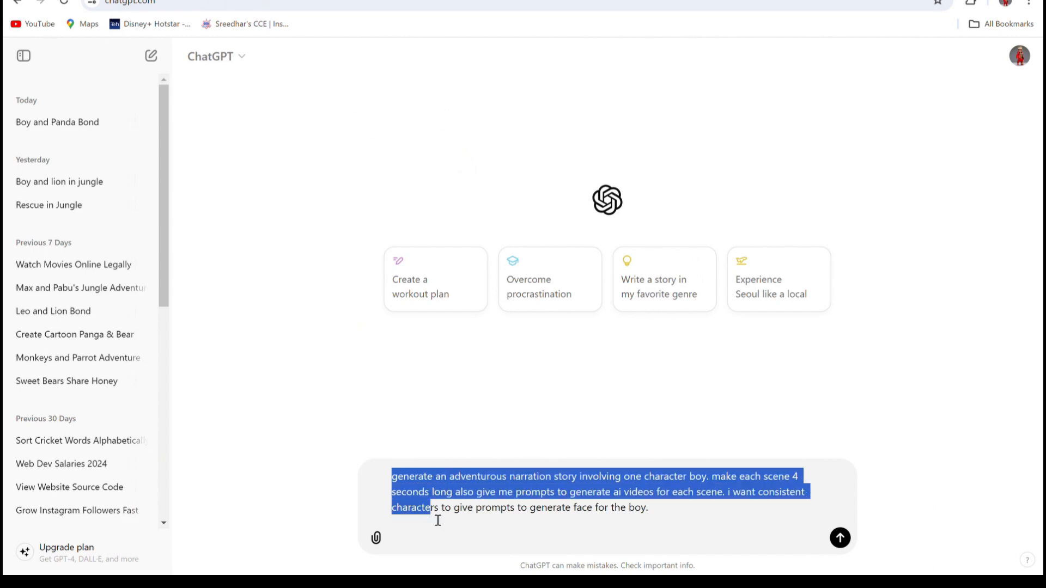
click(842, 541)
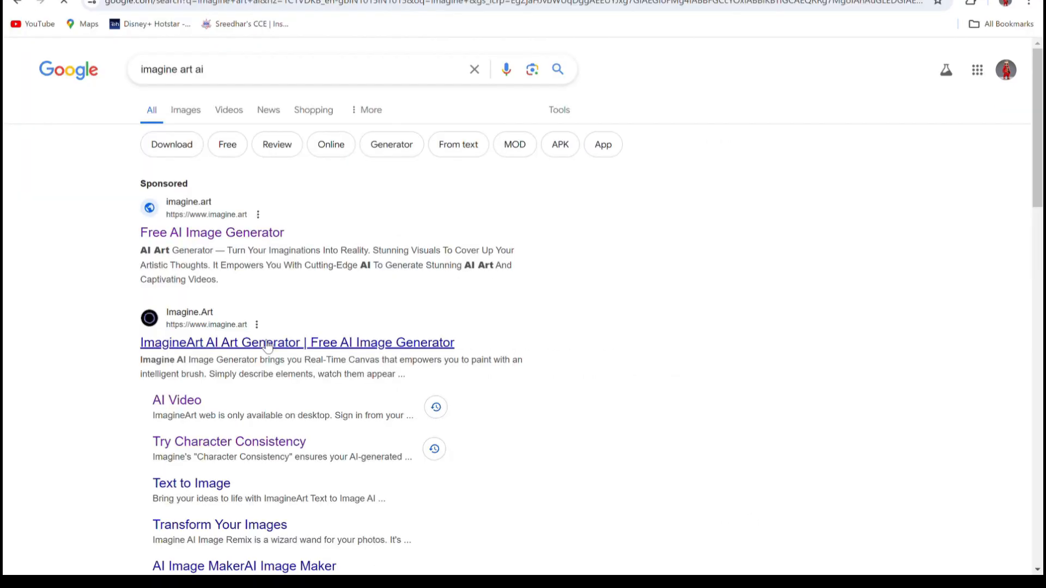
- Open ImagineArt's AI Video tool and enter the prompt about a 12-year-old boy finding an old map in a sunlit forest, ending "3d animation,disney insperation."
click(262, 343)
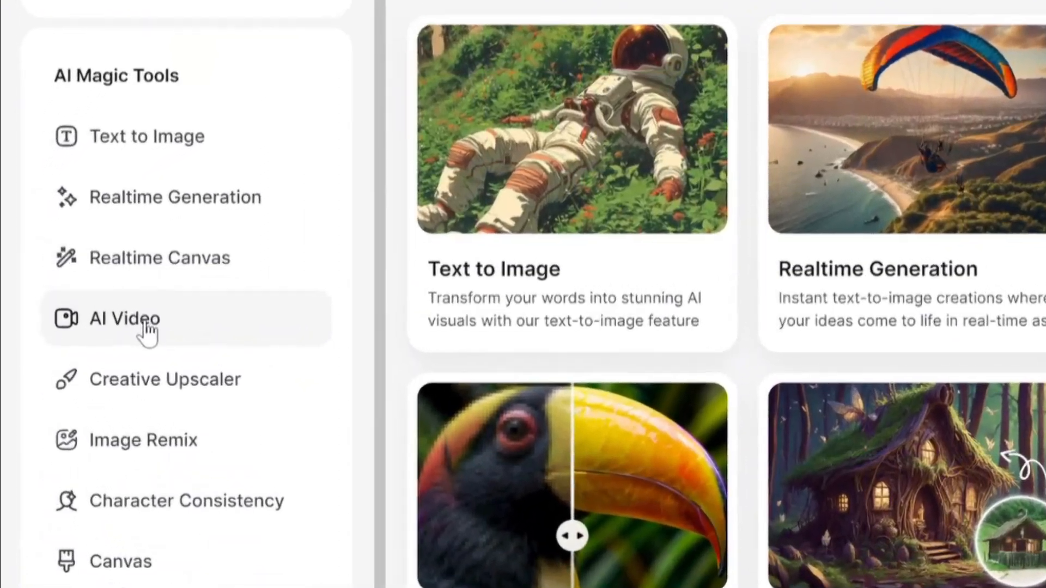
click(76, 296)
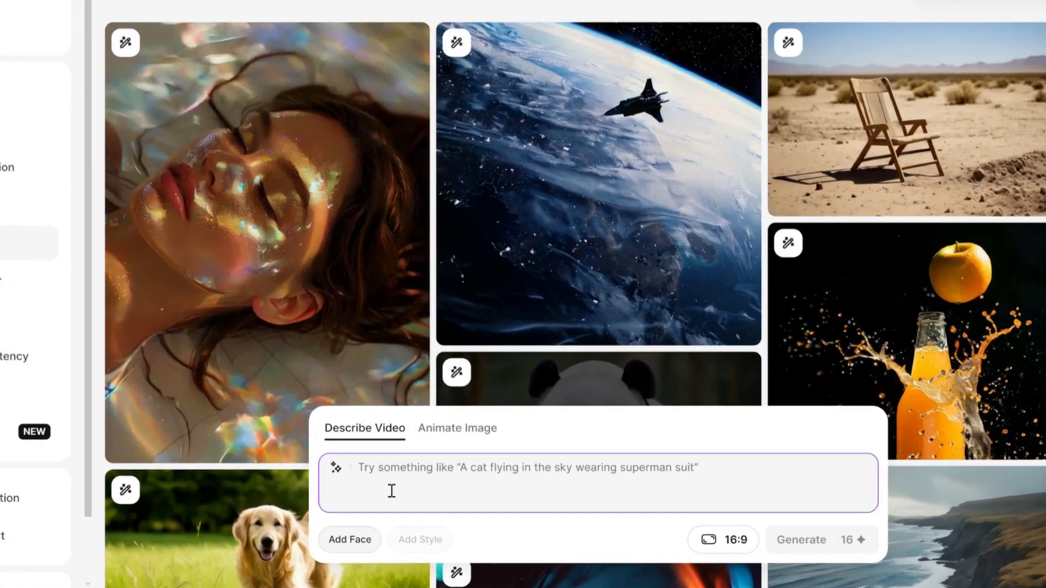
text(A 12-year-old boy with short brown hair and green eyes, wearing a blue t-shirt and jeans, finds an old map under a rock in a sunlit forest.)
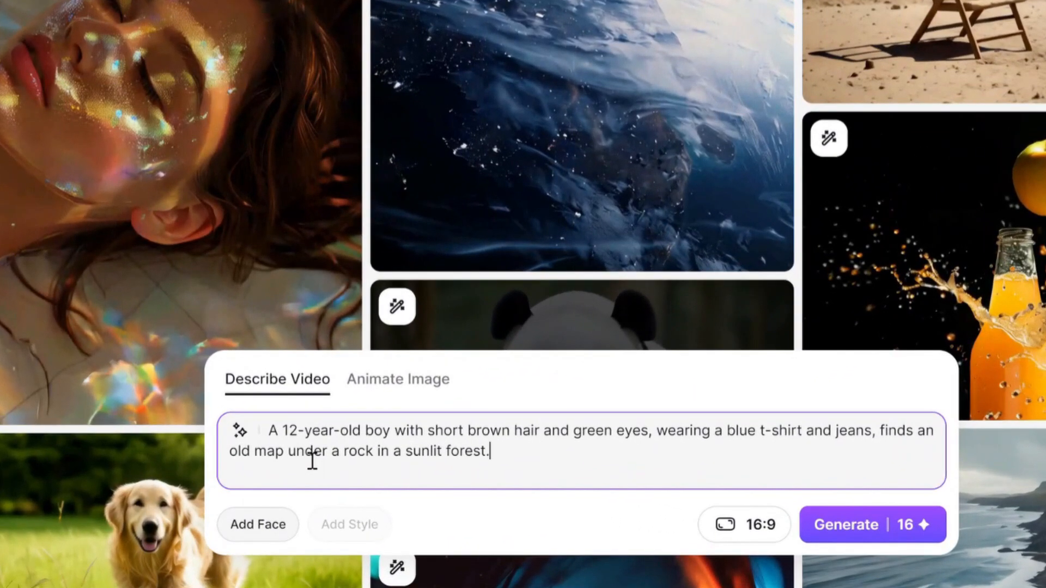
text(3d animation,disney insperation.)
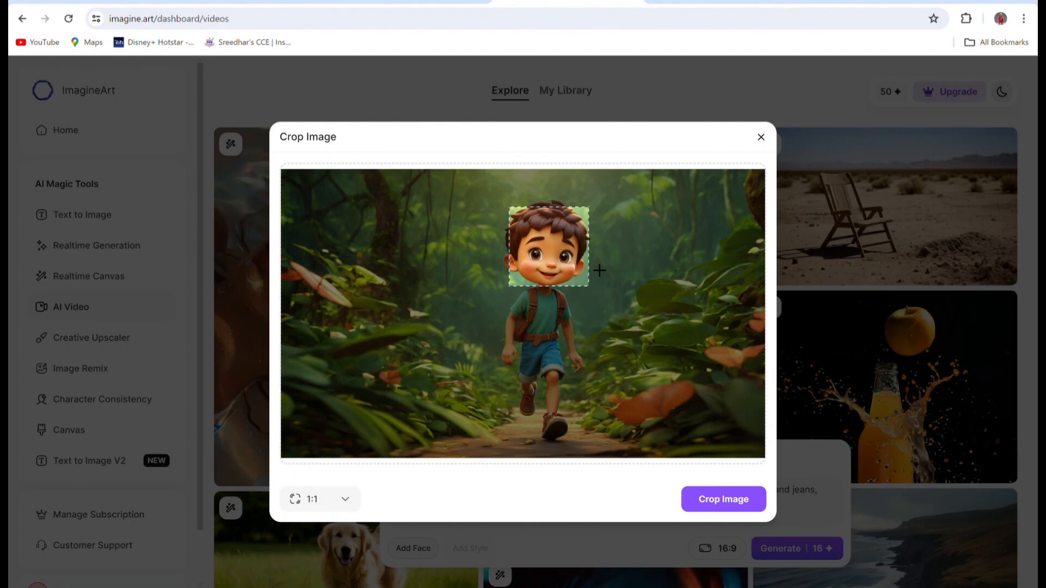
- Add the boy's cropped face as the face reference, generate at 16:9 and choose the first generated preview for the video
click(725, 497)
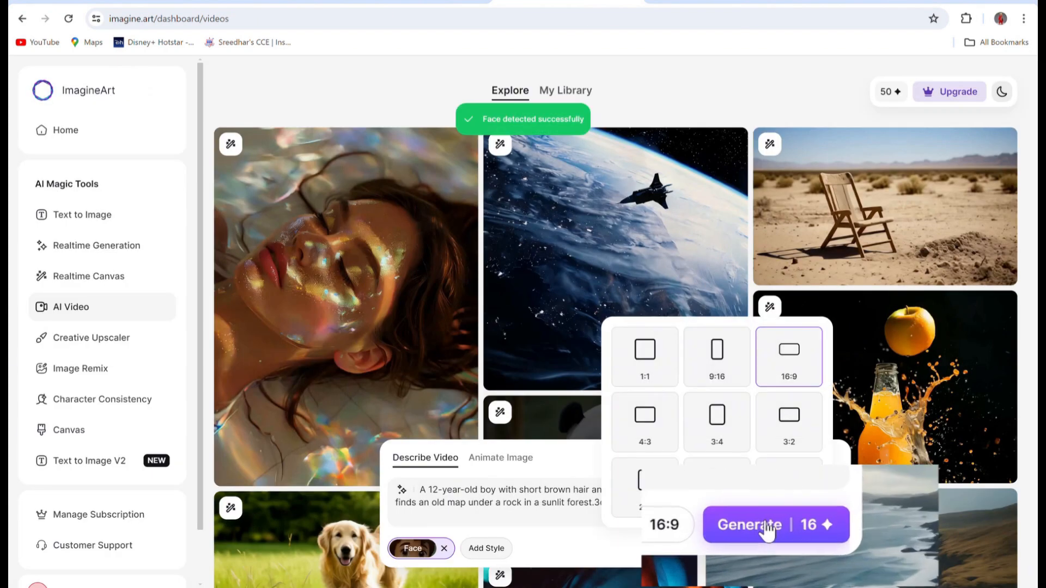
click(766, 529)
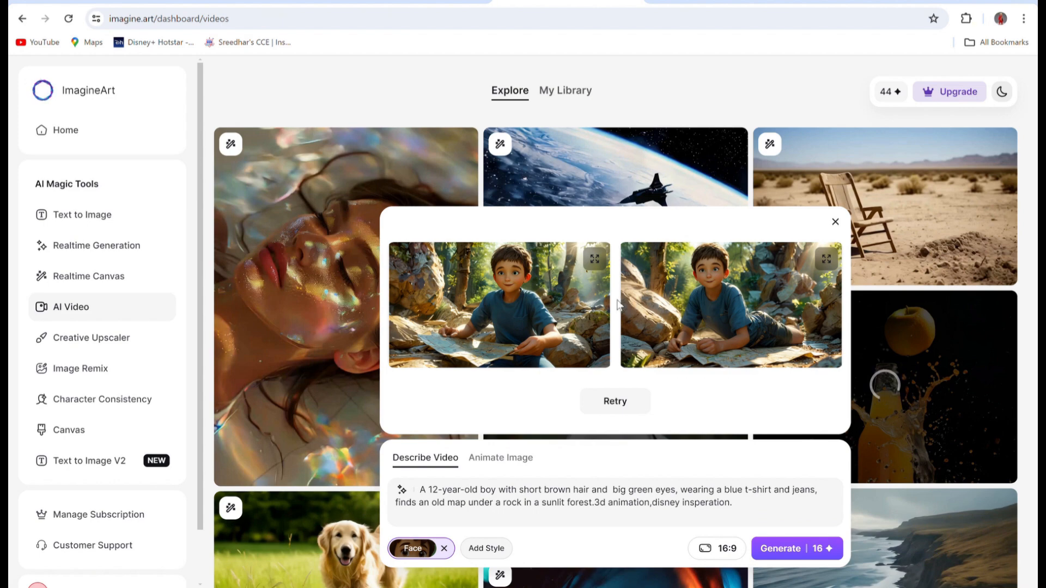
click(581, 279)
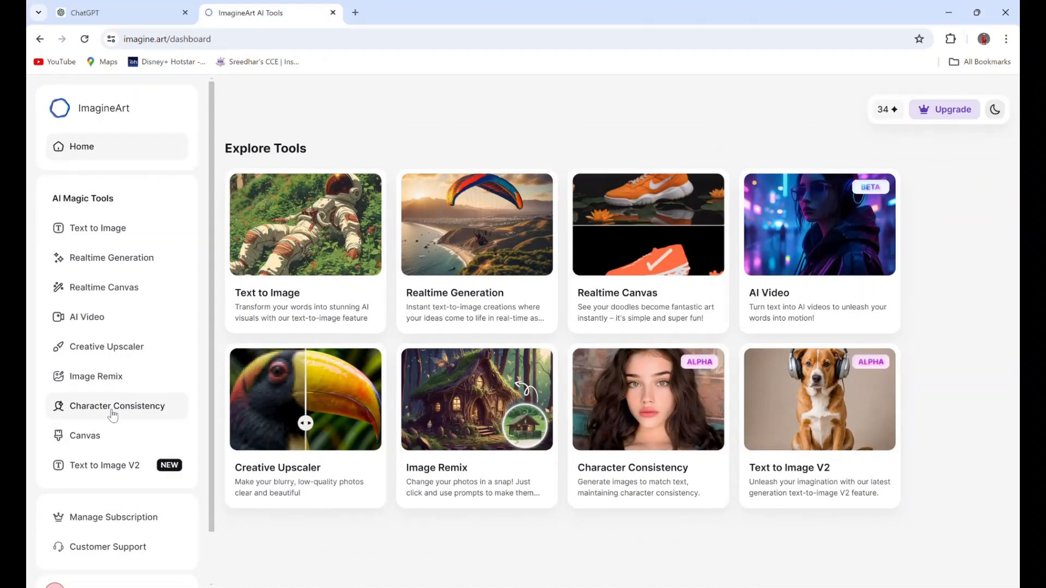
- Open the Character Consistency tool and enter the same prompt about the 12-year-old boy finding an old map in a sunlit forest
click(131, 444)
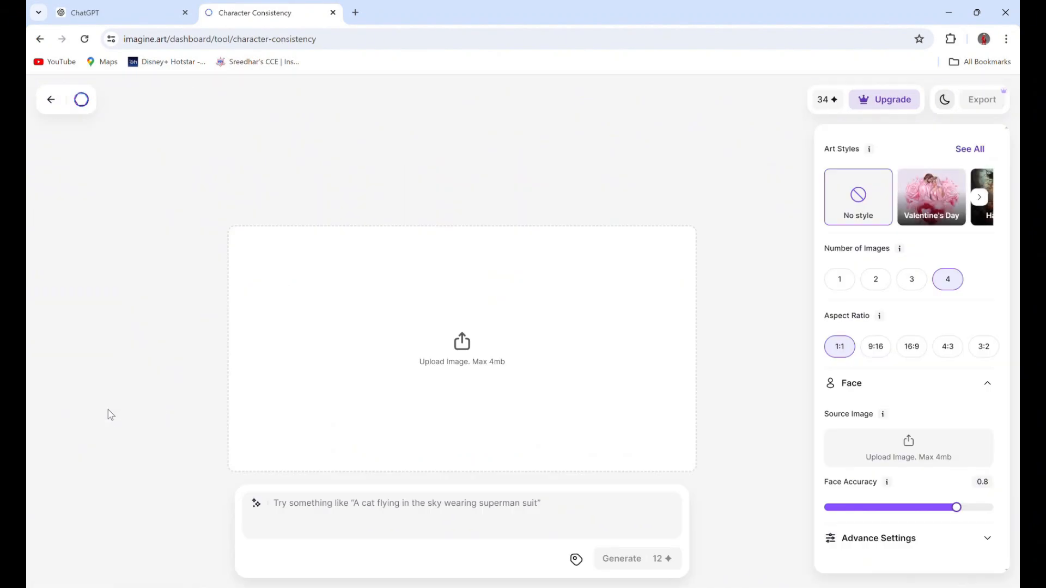
click(360, 520)
text(A 12-year-old boy with short brown hair and green eyes, wearing a blue t-shirt and jeans, finds an old map under a rock in a sunlit forest.3d animation,disney insperation.)
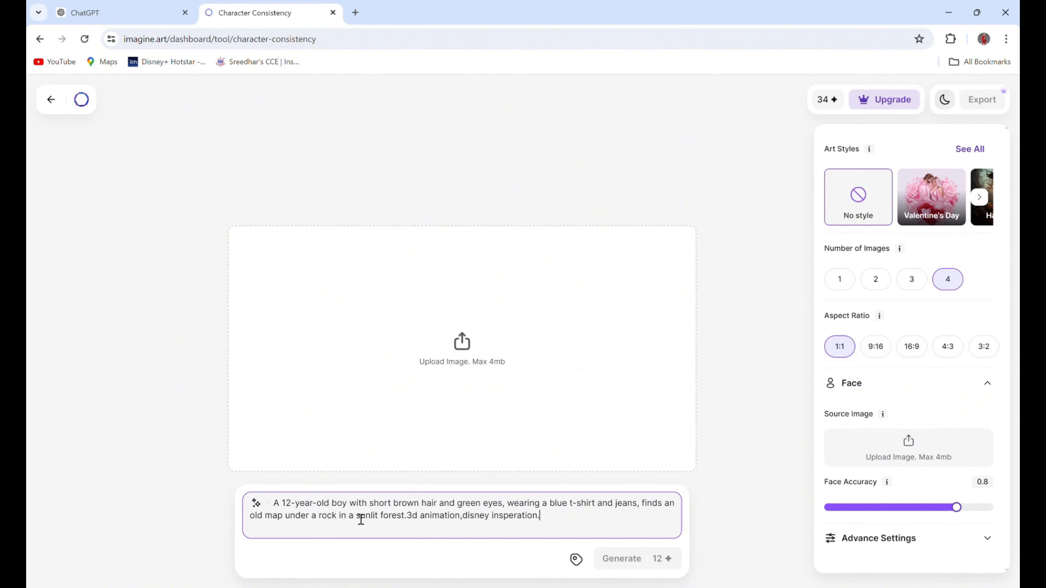
- Choose the Disney art style and set the aspect ratio to 16:9
click(980, 197)
click(981, 197)
click(981, 197)
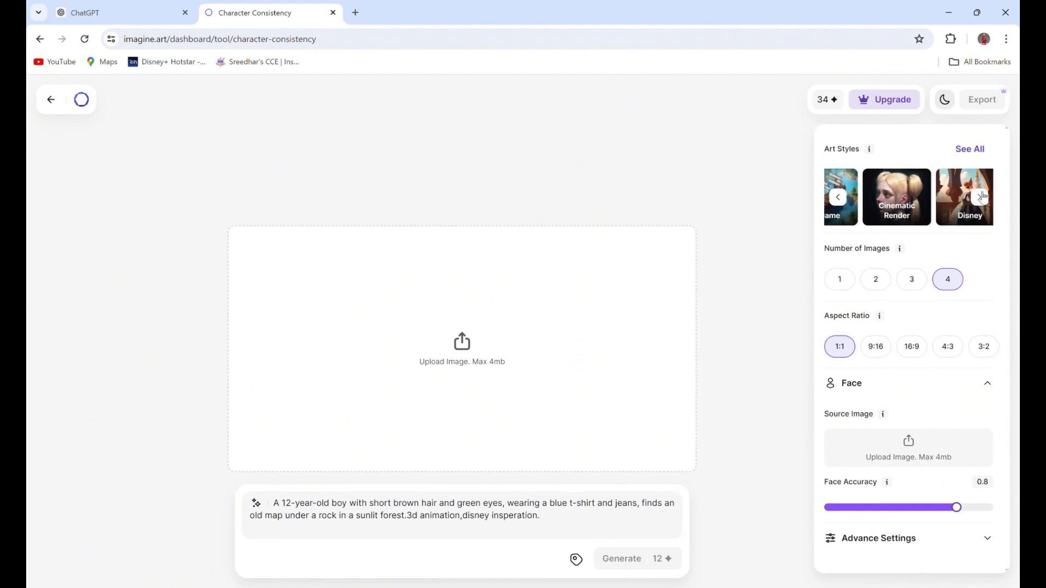
click(963, 212)
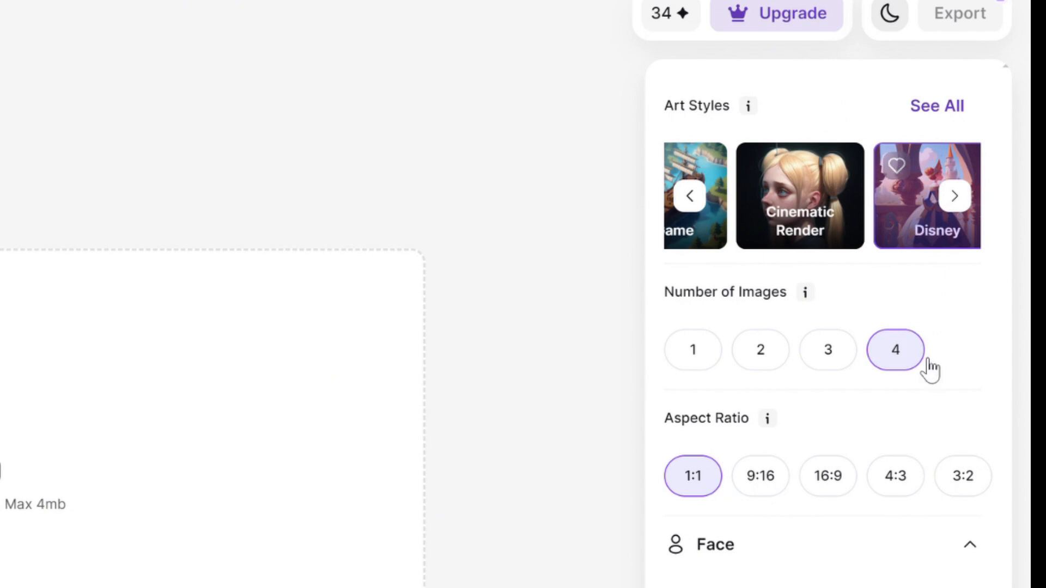
click(827, 381)
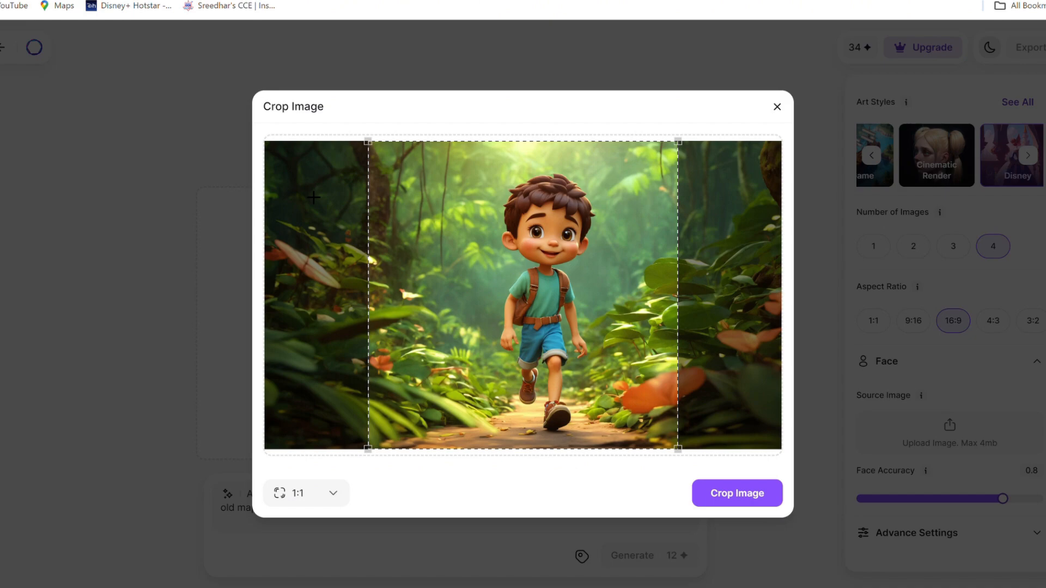
- Crop the source image to the boy's face and set the face accuracy to 1
drag(512, 195, 597, 264)
click(738, 493)
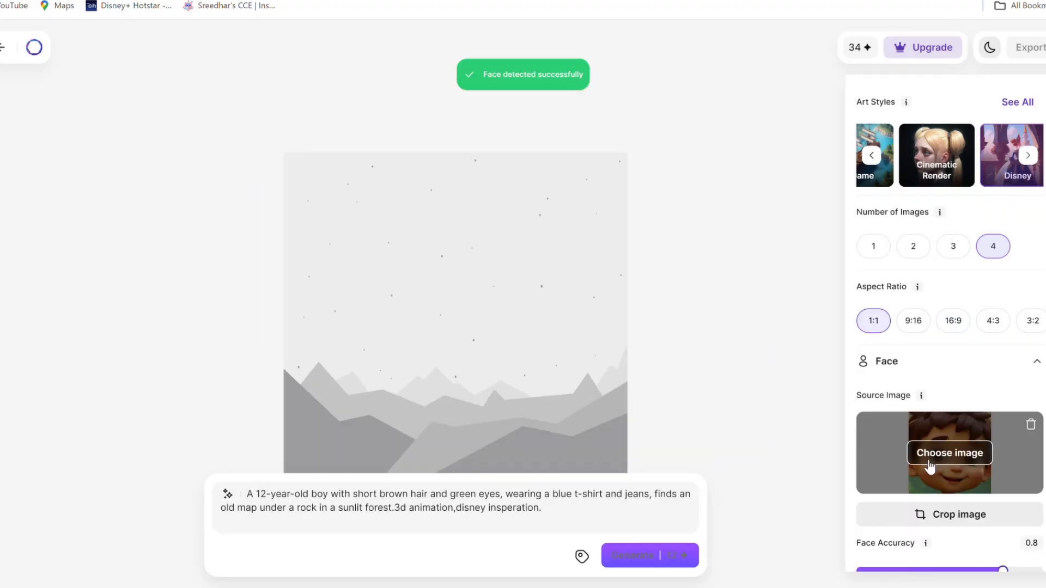
scroll(928, 470, down, 2)
drag(1003, 510, 1038, 510)
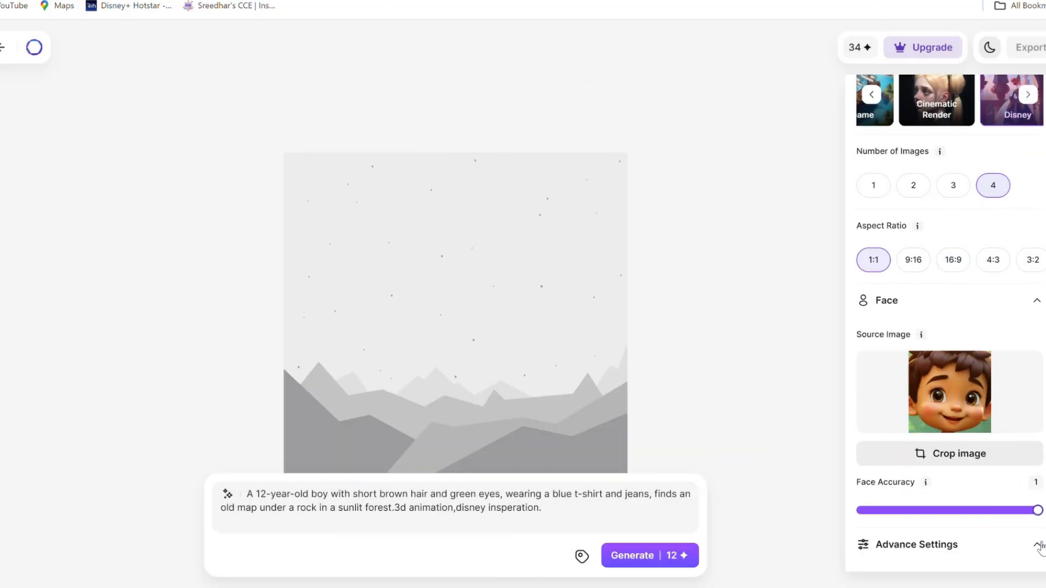
- Enter "two boys,balck and white" as the negative prompt in the advanced settings and generate the images
click(1038, 545)
scroll(937, 483, down, 3)
click(929, 467)
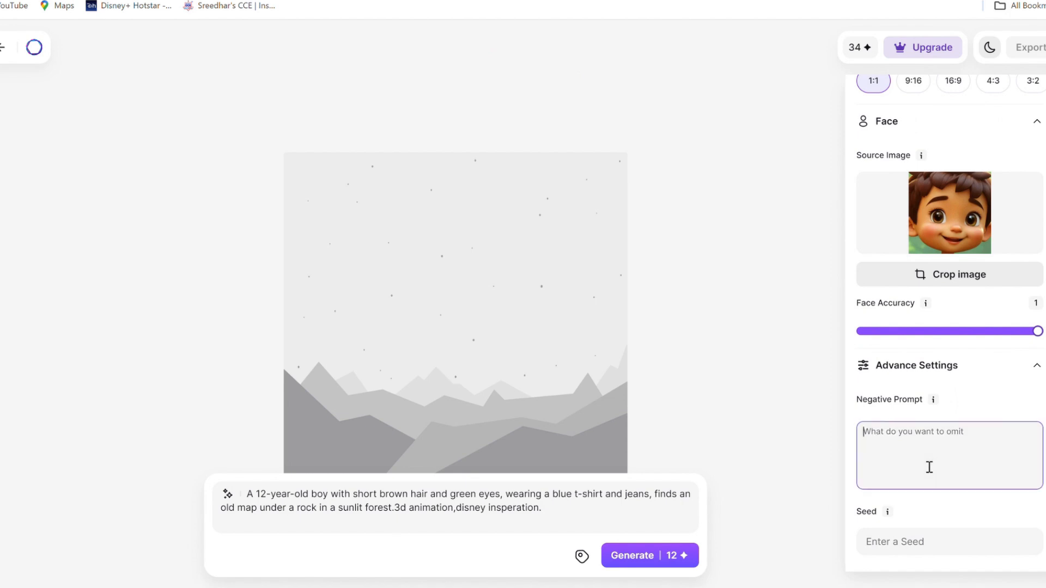
text(two boys,balck and white)
scroll(925, 219, up, 5)
click(647, 555)
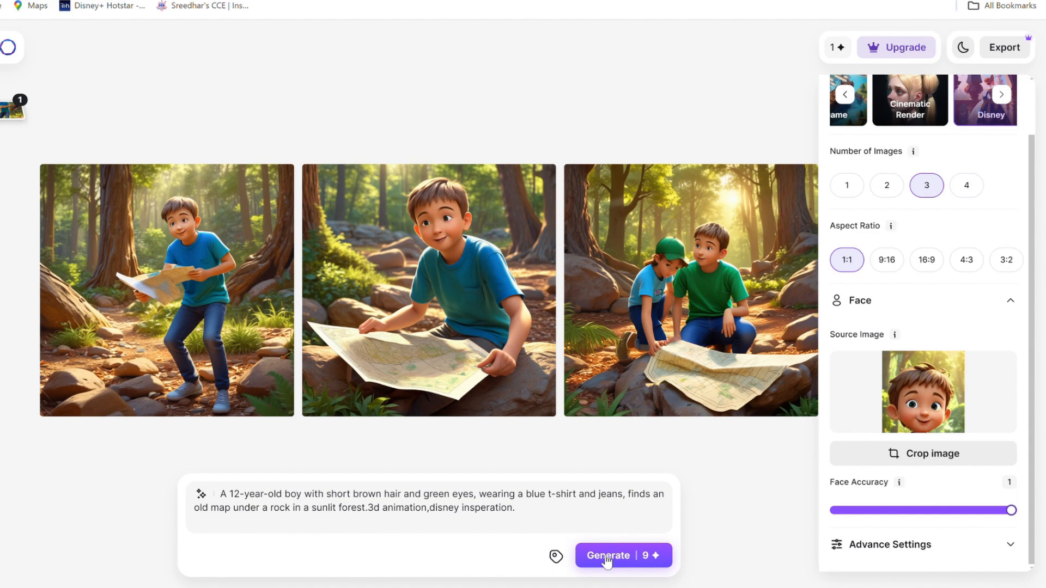
- View the generated images of the boy with the map at full size, then return to the results
click(458, 354)
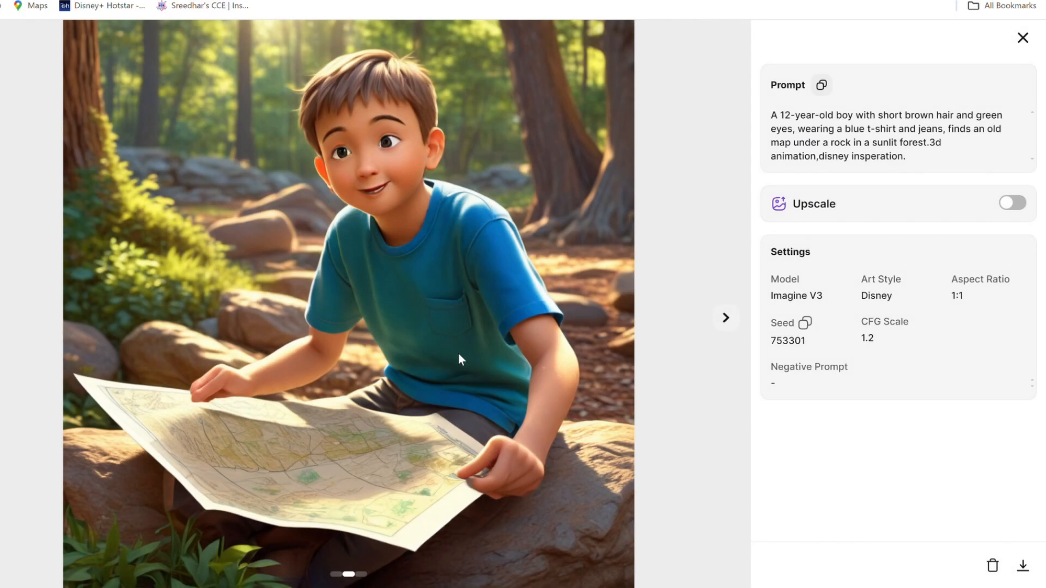
key(Left)
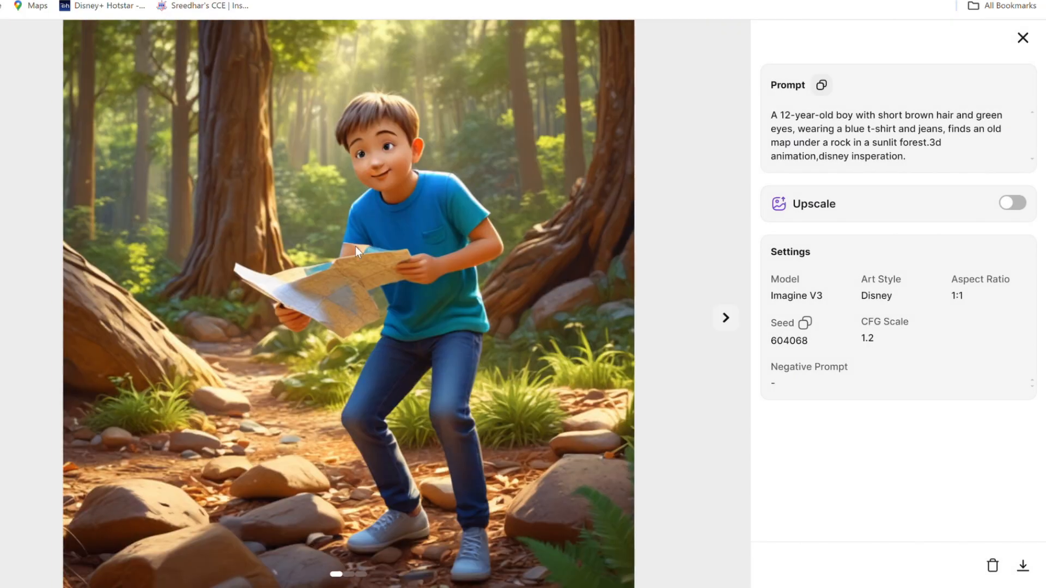
click(726, 318)
click(1022, 37)
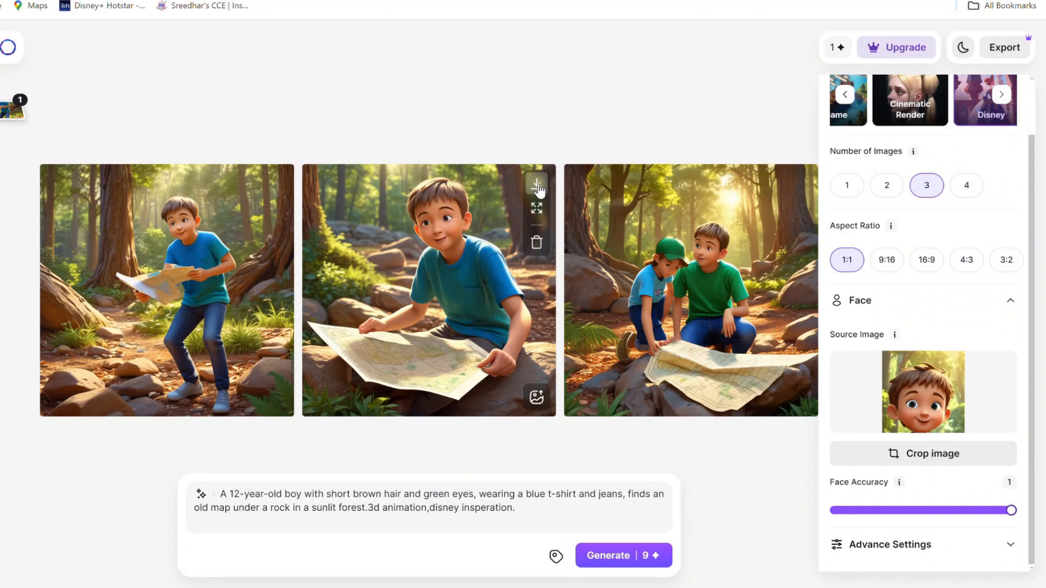
- Open Morph Studio in a new browser tab and look through its Explore templates
key(ctrl+t)
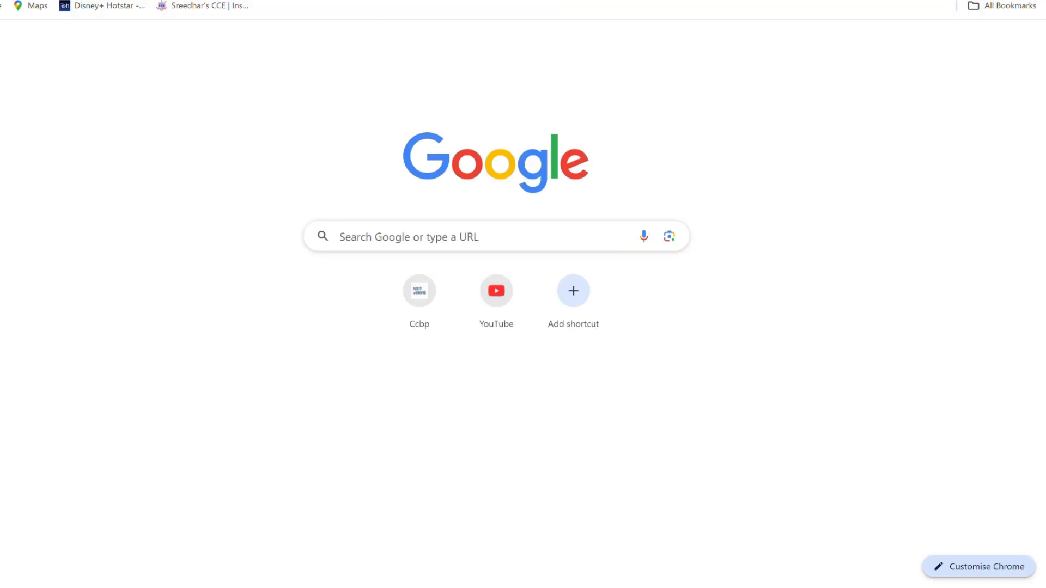
text(mor)
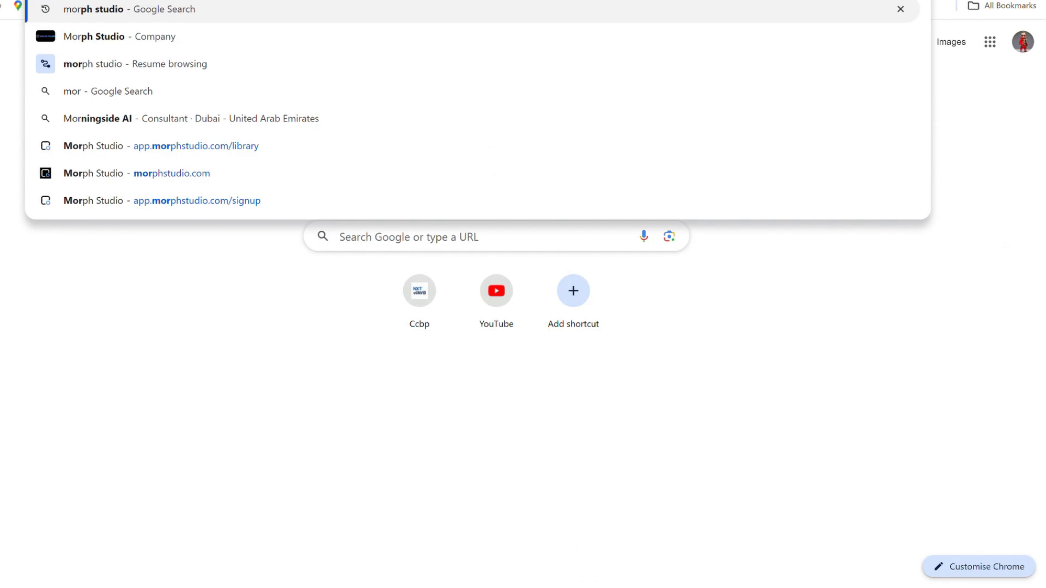
key(Return)
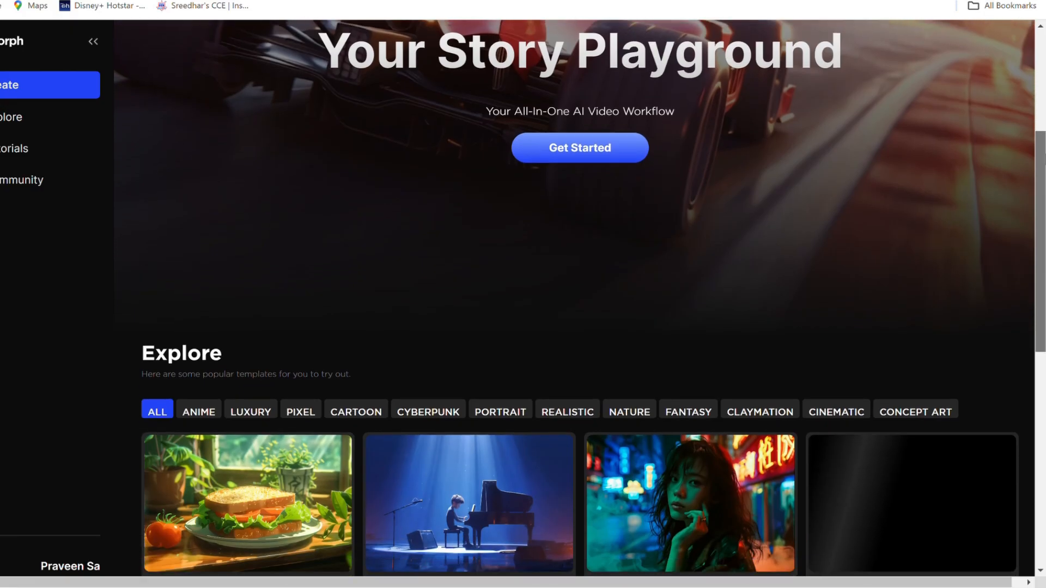
scroll(579, 298, down, 3)
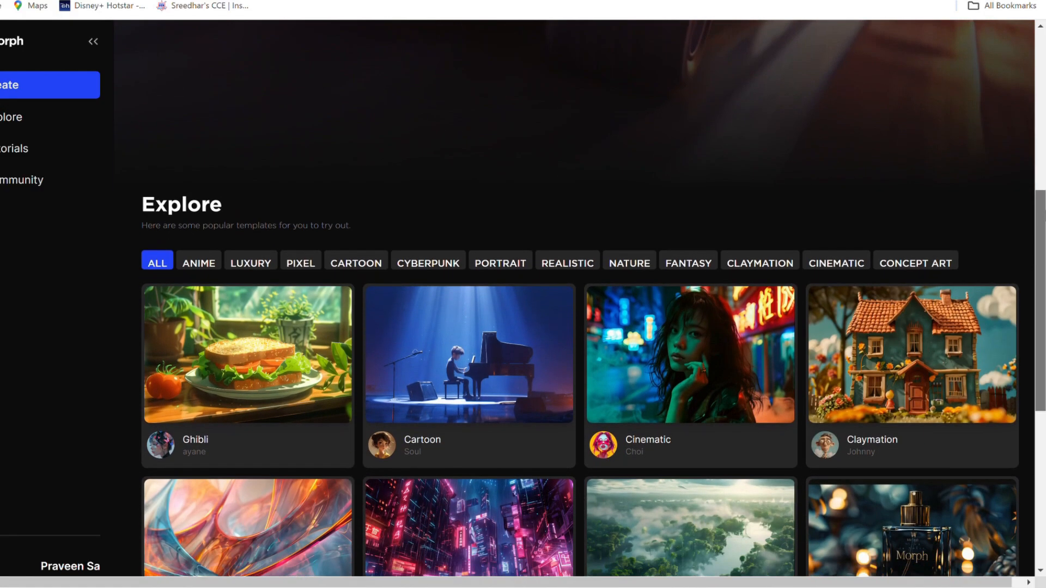
scroll(579, 298, down, 5)
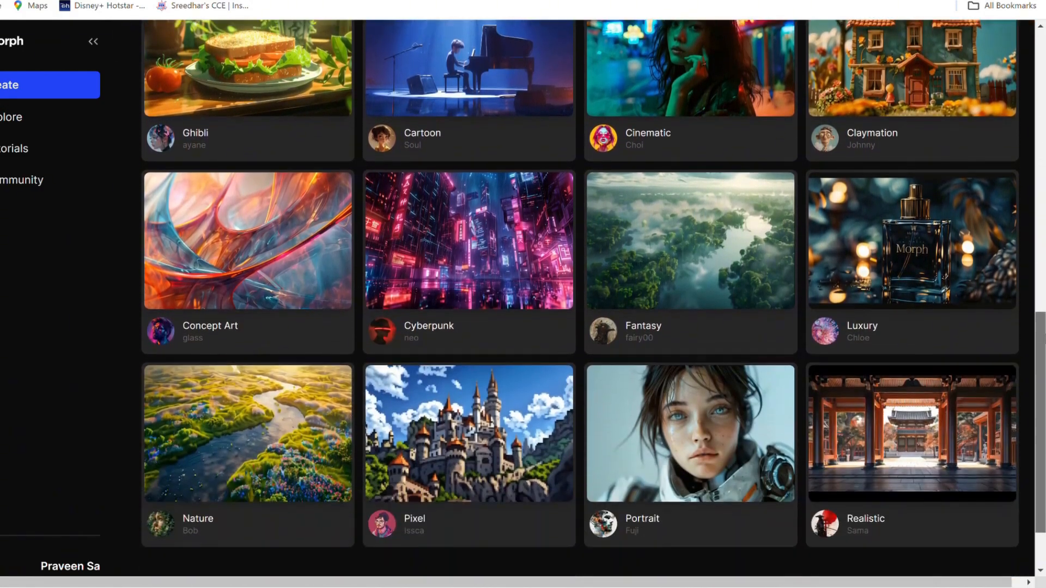
scroll(579, 298, down, 2)
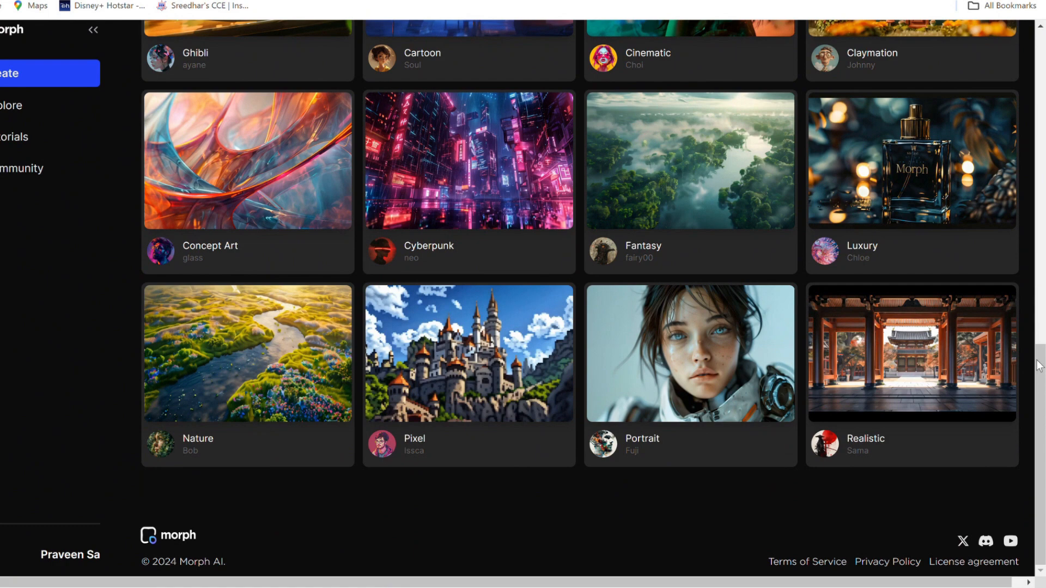
drag(1037, 360, 1016, 110)
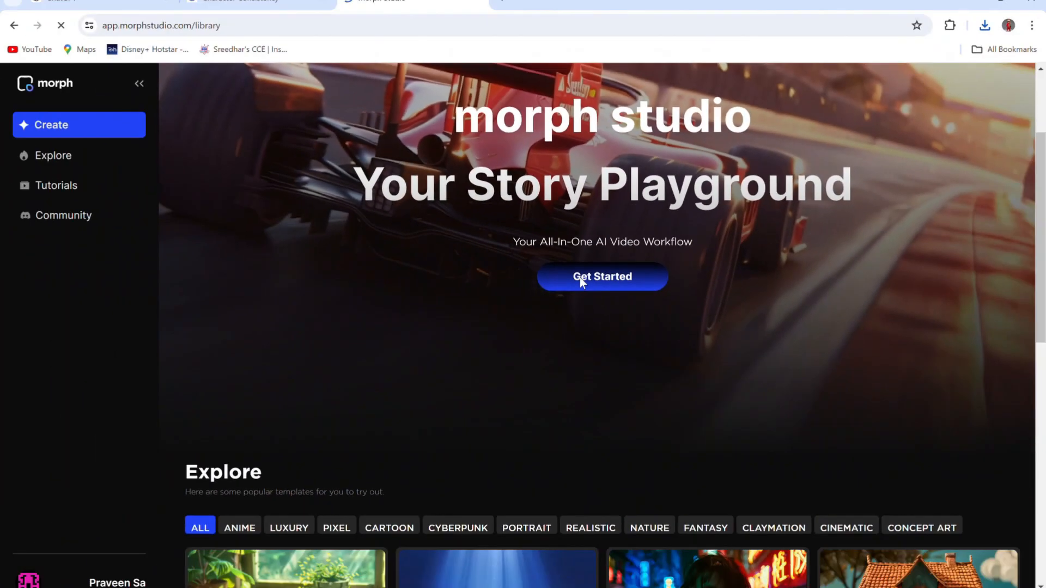
- Open the Morph Studio library and create a new 16:9 project named "my story"
click(556, 275)
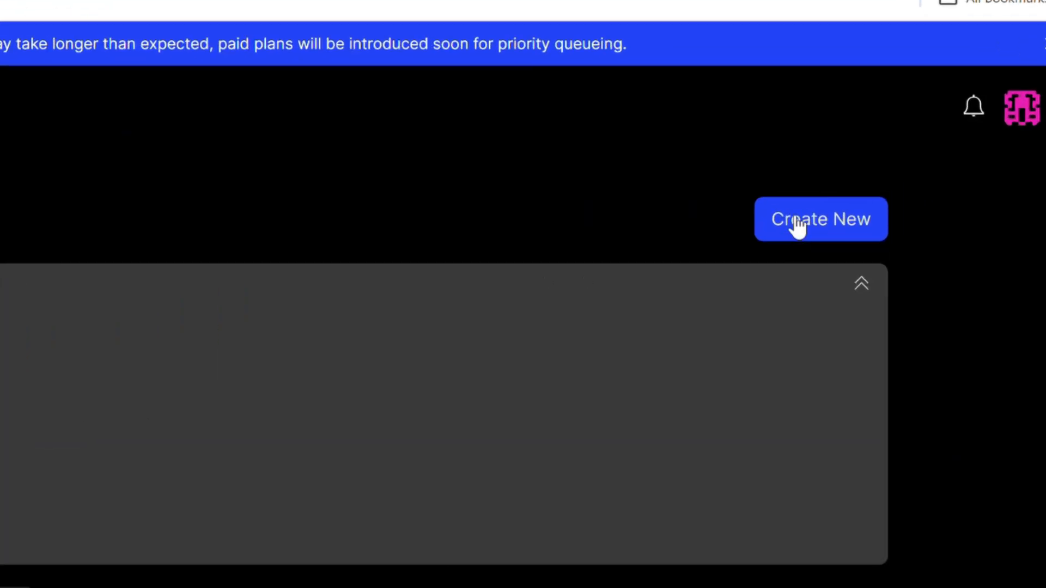
click(797, 224)
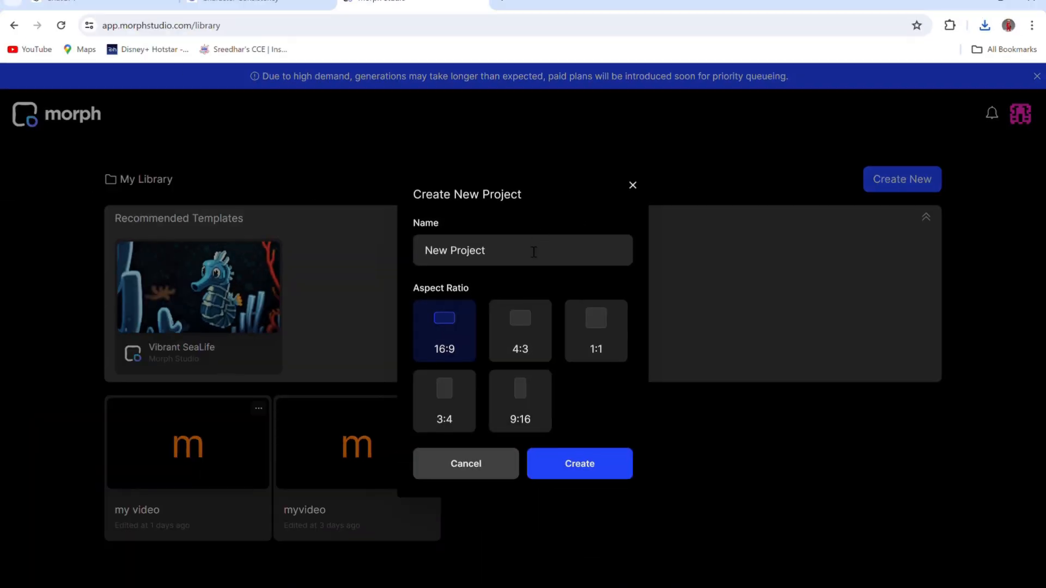
key(BackSpace)
key(BackSpace)
key(BackSpace)
key(BackSpace)
key(BackSpace)
key(BackSpace)
key(BackSpace)
key(BackSpace)
key(BackSpace)
key(BackSpace)
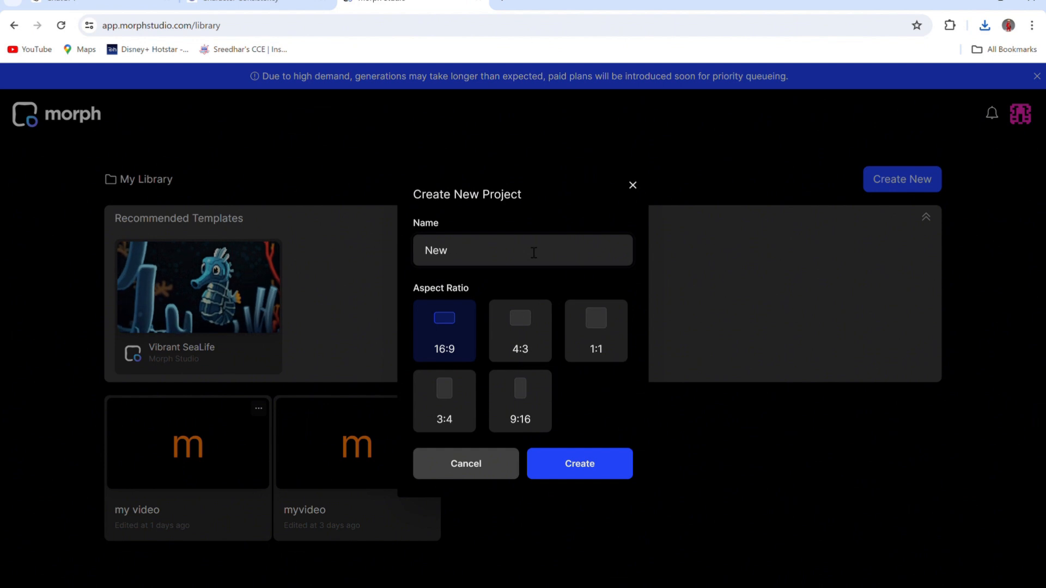
text(my story)
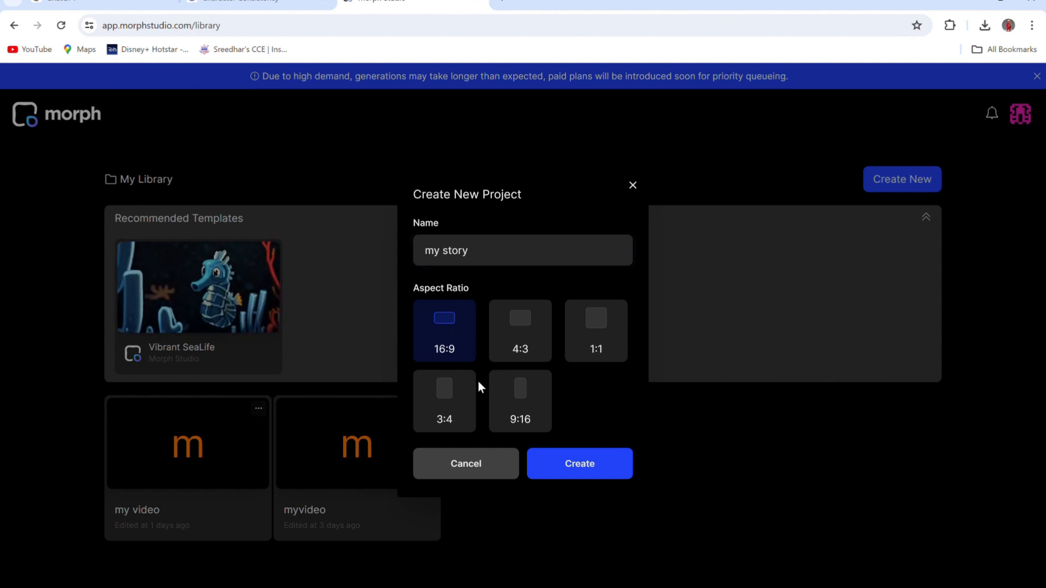
click(563, 460)
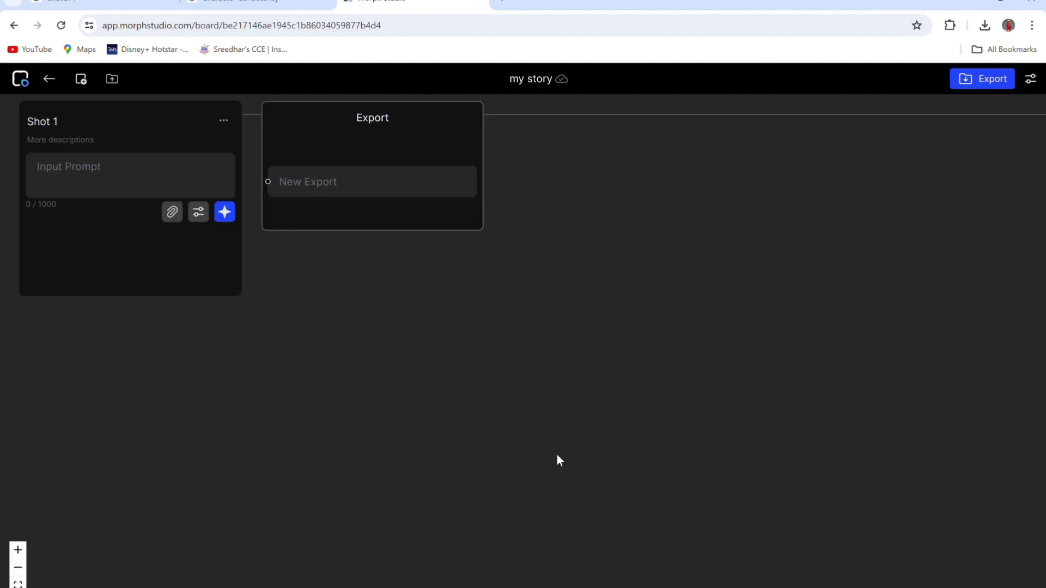
- Fill Shot 1 with the boy-and-map prompt and the boy image, and review its model, camera, duration and motion settings
click(117, 181)
key(ctrl+v)
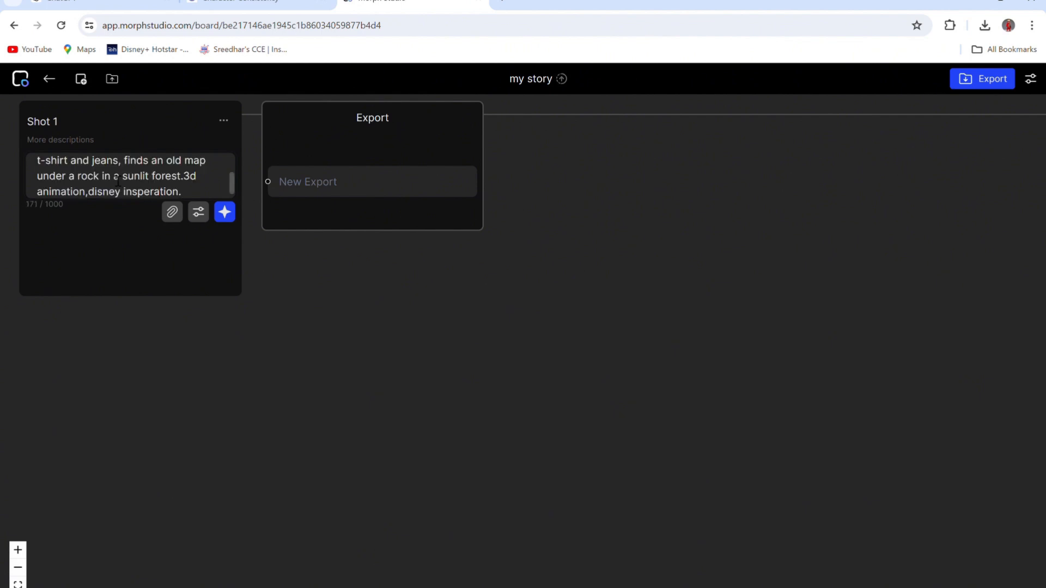
click(200, 215)
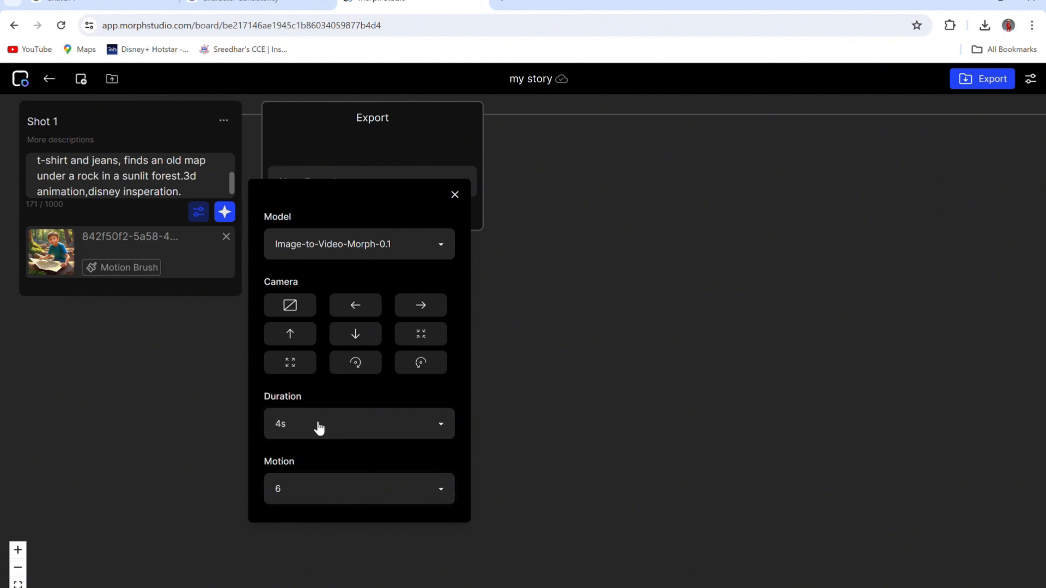
scroll(327, 420, down, 3)
scroll(345, 403, up, 4)
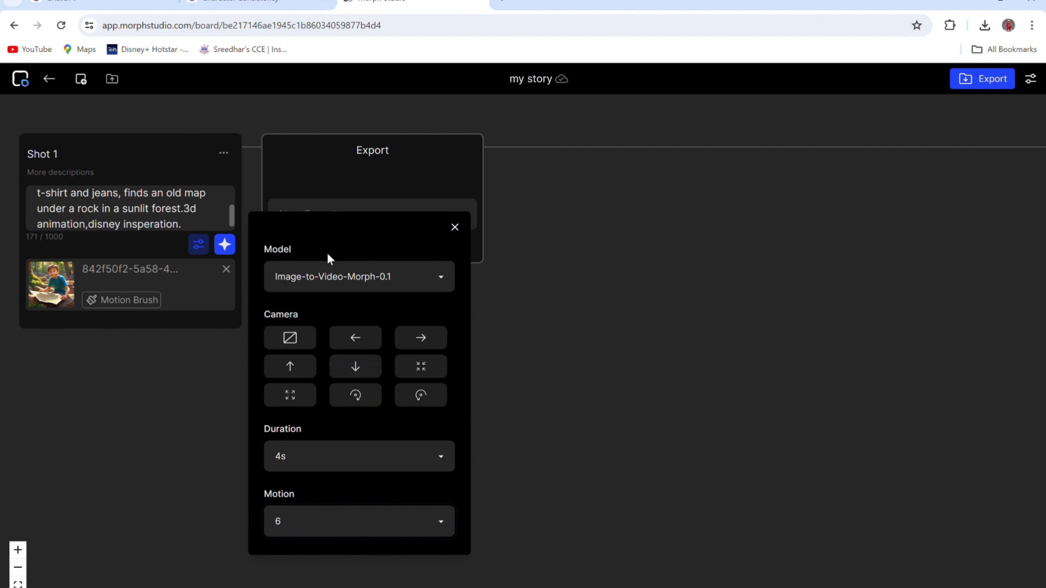
click(455, 228)
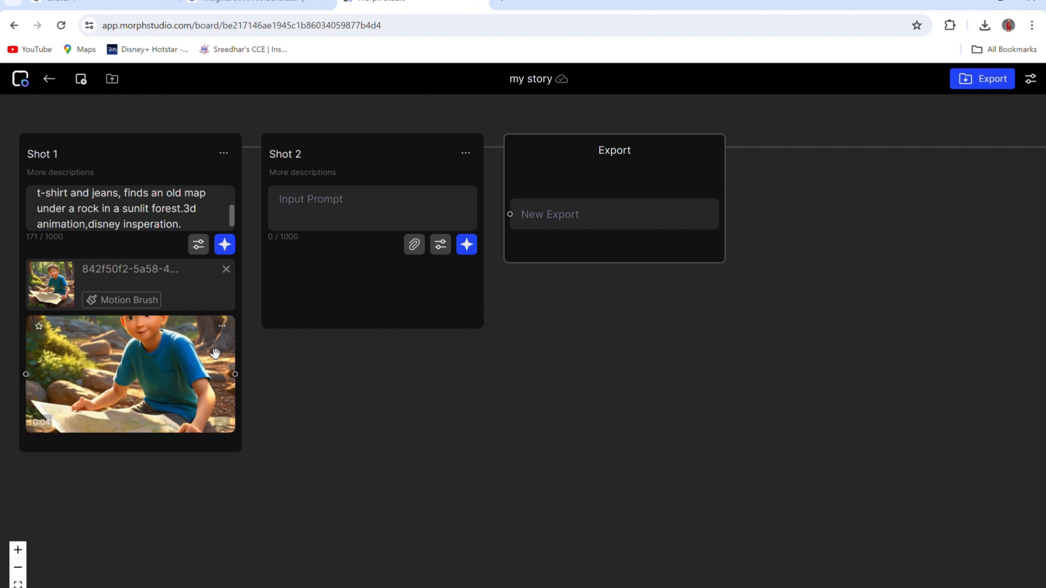
- Download the generated video clip of Shot 1
mouse_move(138, 410)
click(222, 326)
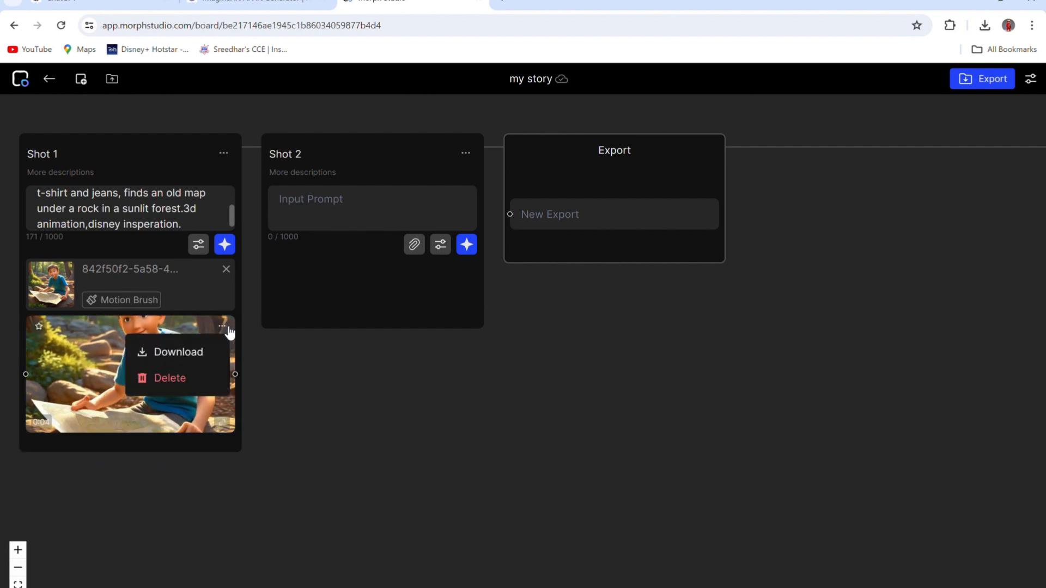
click(169, 353)
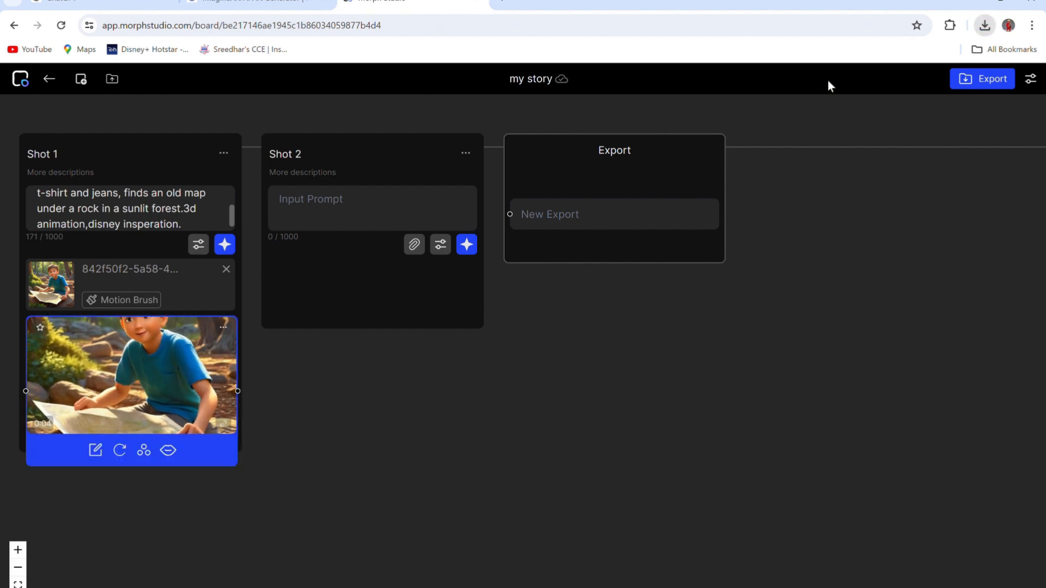